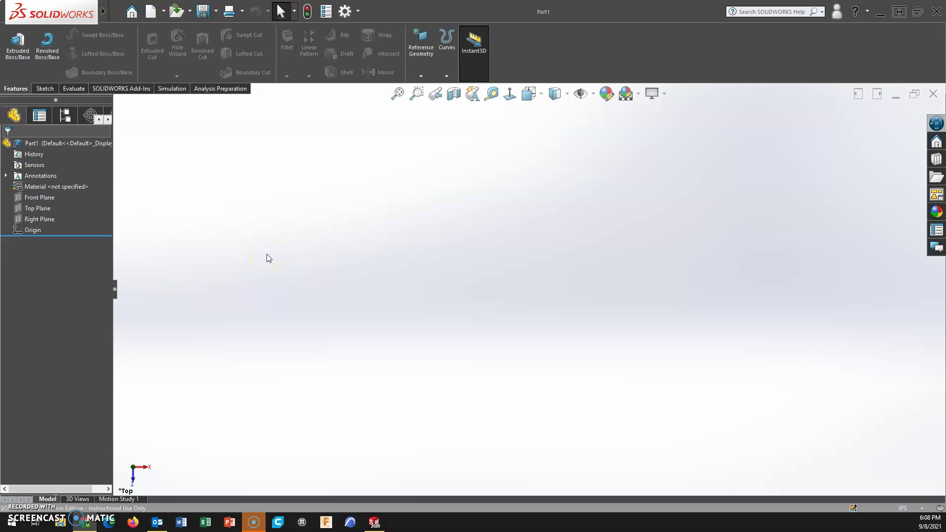
Step: Display the part-mode mouse gesture wheel and examine its view orientation commands
{"action": "right_click_drag", "start_coordinate": [266, 254], "coordinate": [275, 242]}
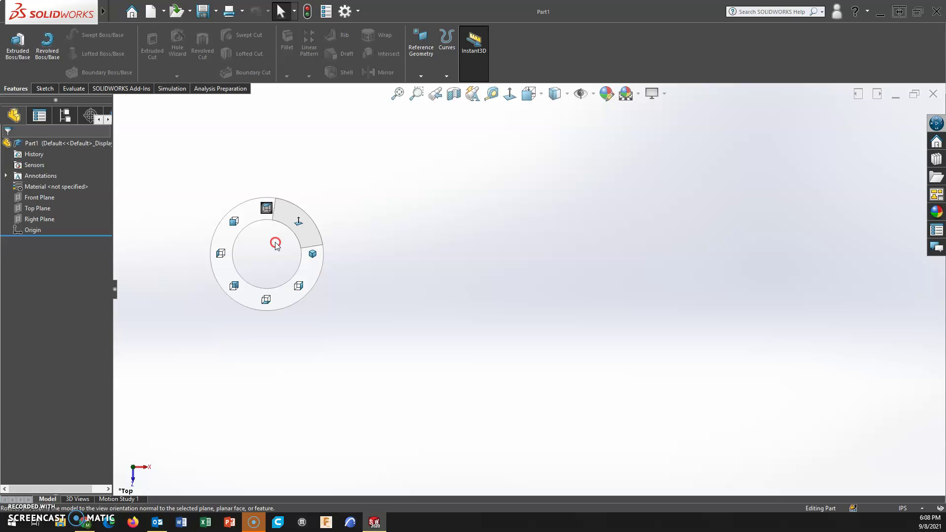
{"action": "right_click_drag", "start_coordinate": [274, 243], "coordinate": [275, 242]}
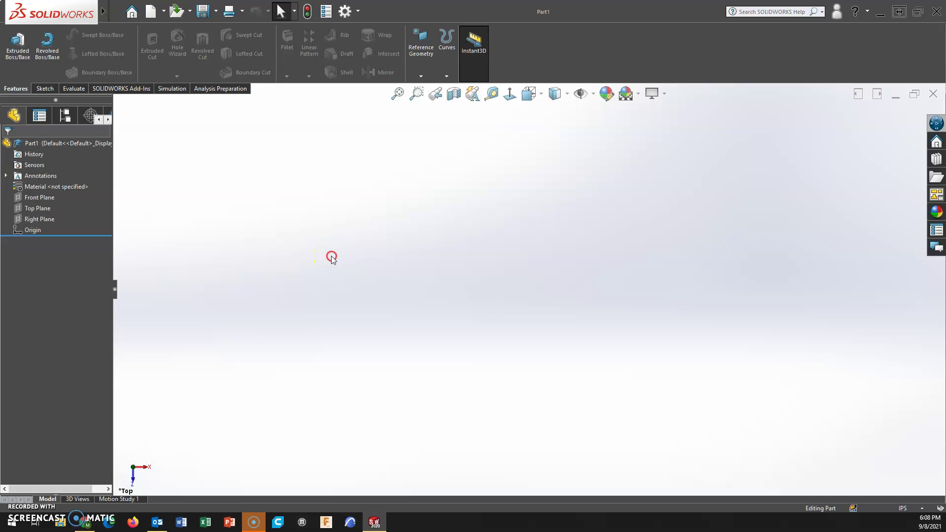
{"action": "right_click_drag", "start_coordinate": [332, 253], "coordinate": [344, 246]}
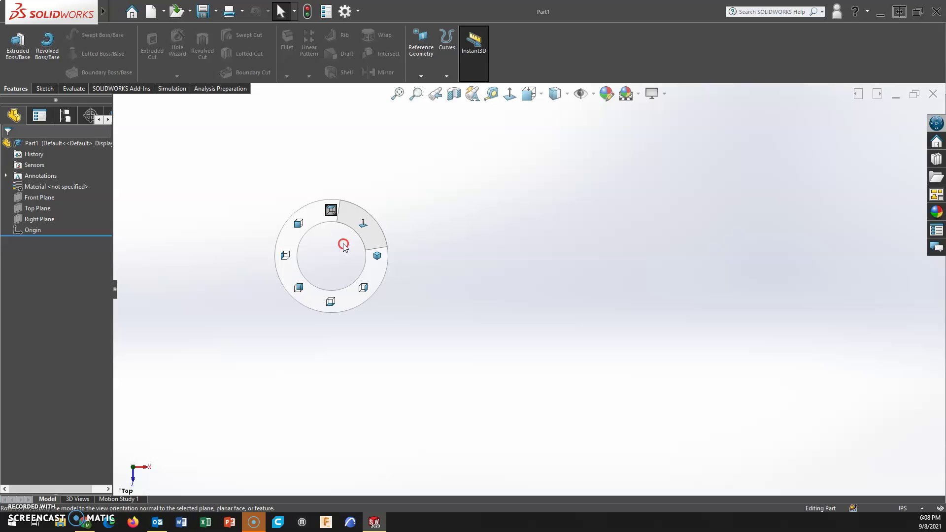
{"action": "right_click_drag", "start_coordinate": [343, 245], "coordinate": [315, 256]}
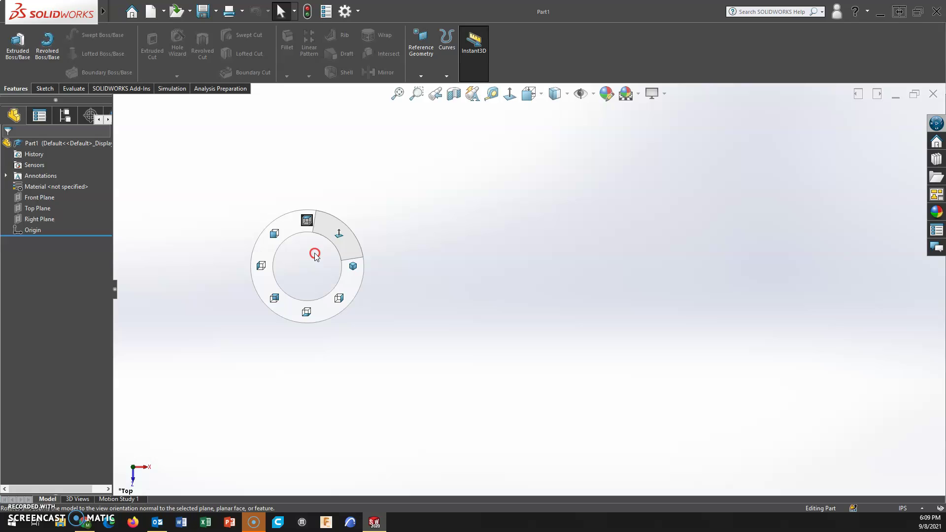
{"action": "left_click", "coordinate": [314, 255]}
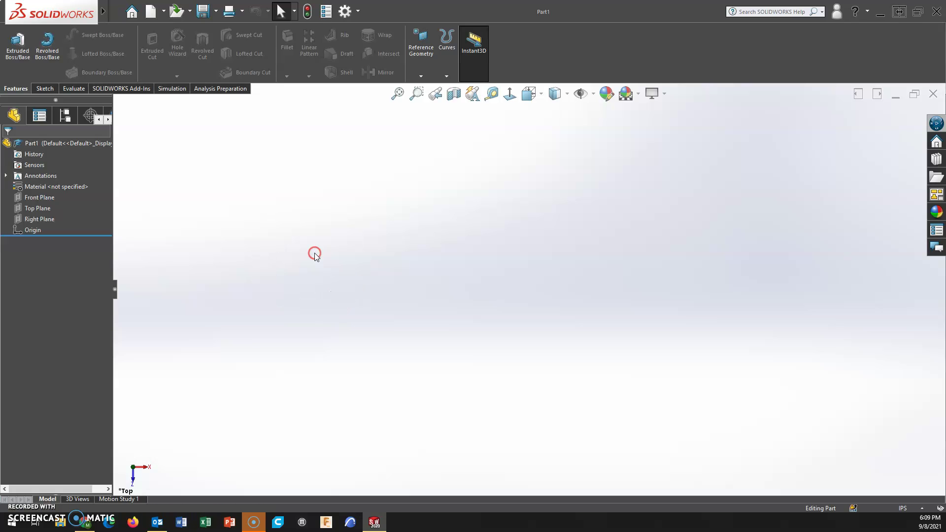
Step: Start an Extruded Boss/Base sketch and activate Smart Dimension and Rectangle from the sketch mouse gesture wheel
{"action": "left_click", "coordinate": [18, 43]}
{"action": "left_click", "coordinate": [427, 234]}
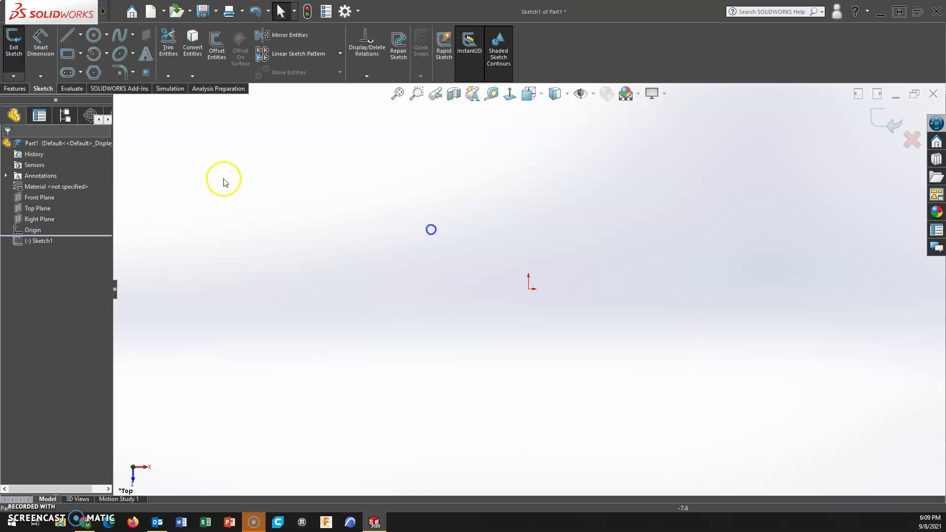
{"action": "right_click_drag", "start_coordinate": [447, 256], "coordinate": [457, 245]}
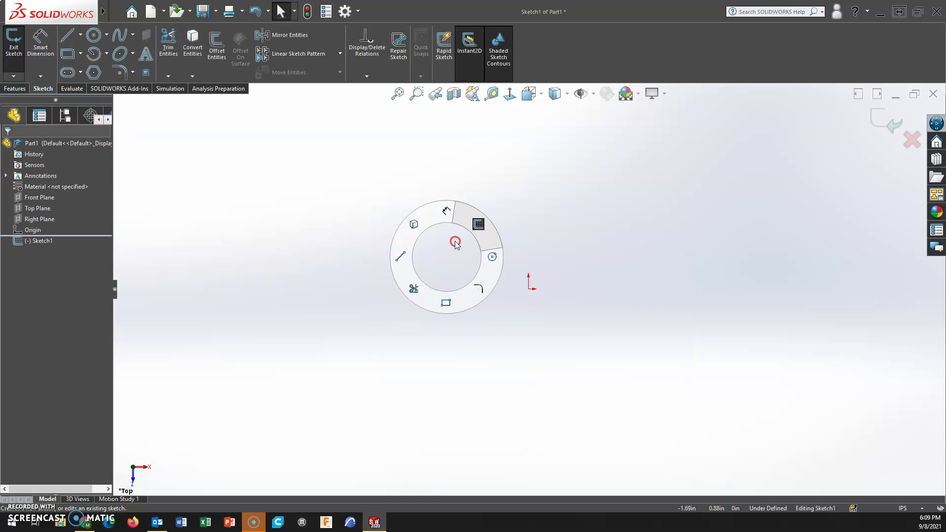
{"action": "right_click_drag", "start_coordinate": [457, 245], "coordinate": [445, 221]}
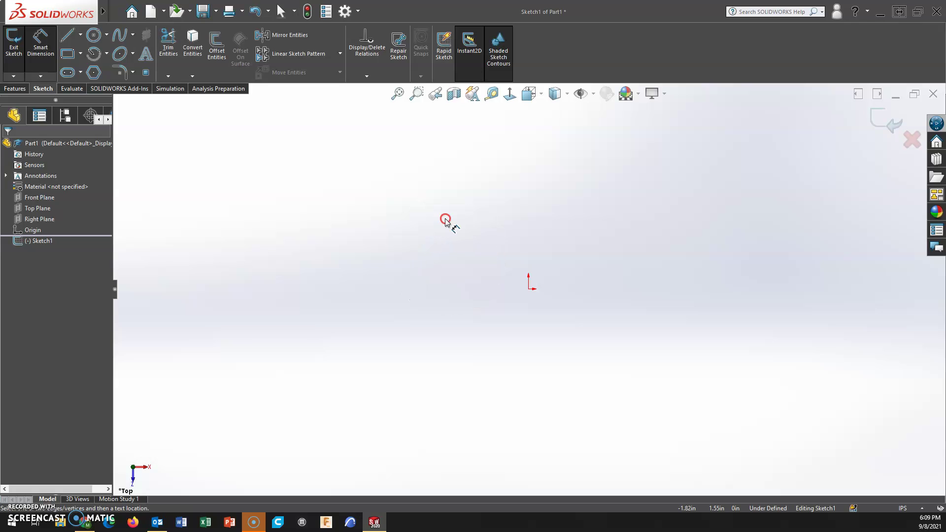
{"action": "mouse_move", "coordinate": [415, 268]}
{"action": "right_mouse_down"}
{"action": "mouse_move", "coordinate": [429, 258]}
{"action": "mouse_move", "coordinate": [449, 270]}
{"action": "mouse_move", "coordinate": [423, 302]}
{"action": "right_mouse_up"}
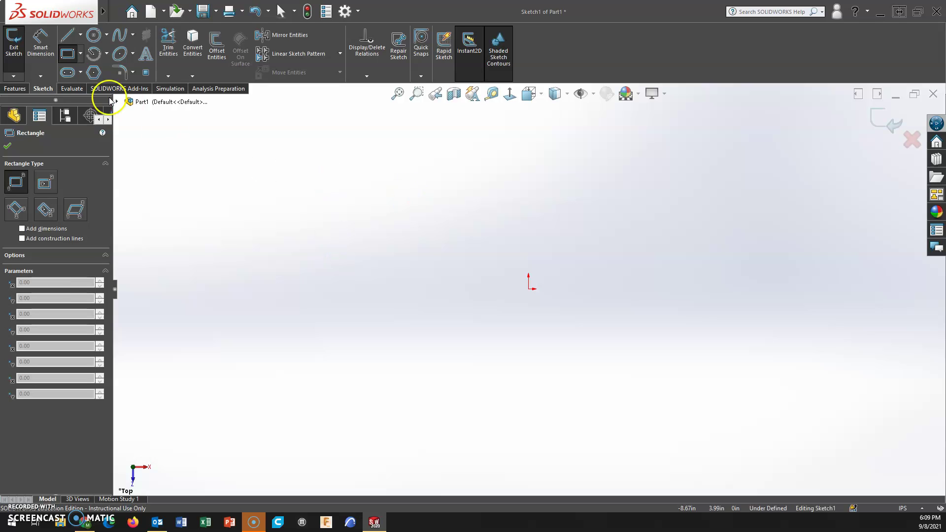
Step: Try a mouse gesture while the Evaluate commands are shown, and exit the empty sketch
{"action": "left_click", "coordinate": [72, 89]}
{"action": "right_click_drag", "start_coordinate": [295, 249], "coordinate": [315, 219]}
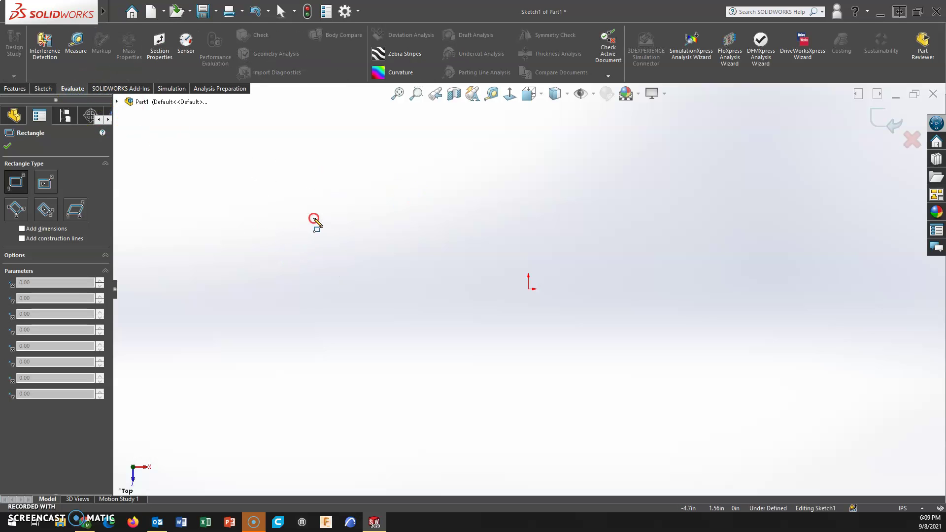
{"action": "left_click", "coordinate": [53, 90]}
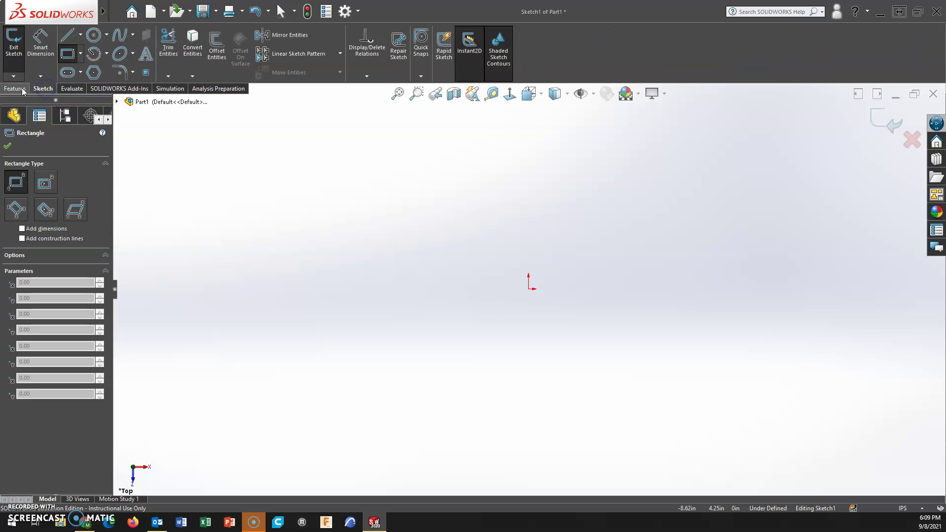
{"action": "left_click", "coordinate": [22, 90]}
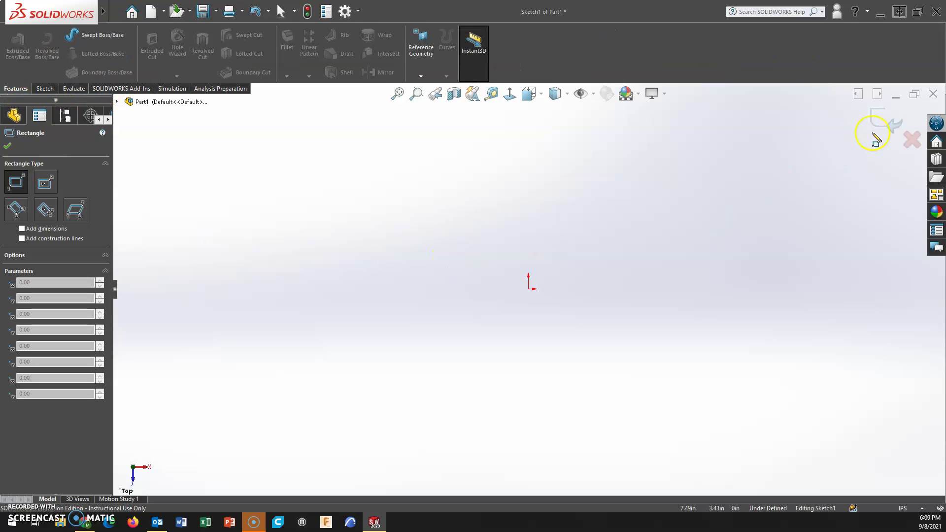
{"action": "left_click", "coordinate": [883, 123]}
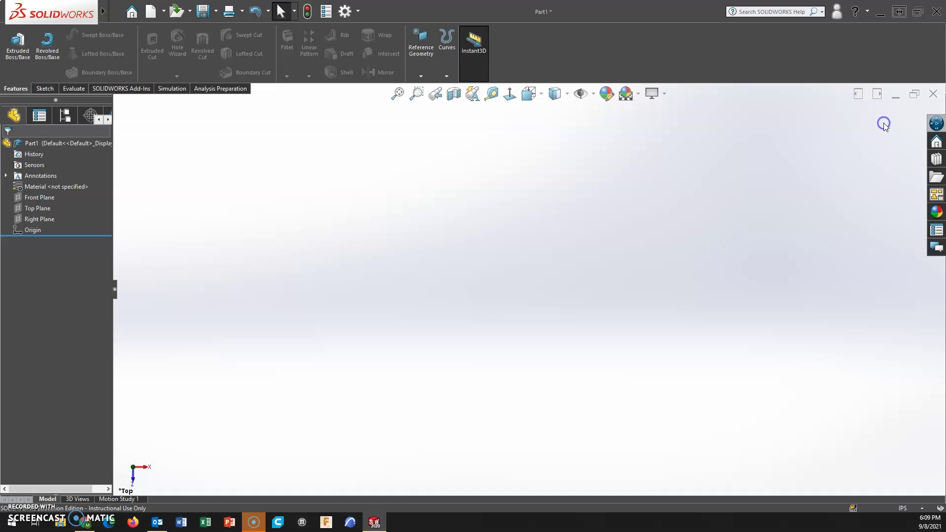
{"action": "left_click", "coordinate": [74, 89]}
{"action": "right_click_drag", "start_coordinate": [232, 226], "coordinate": [239, 213]}
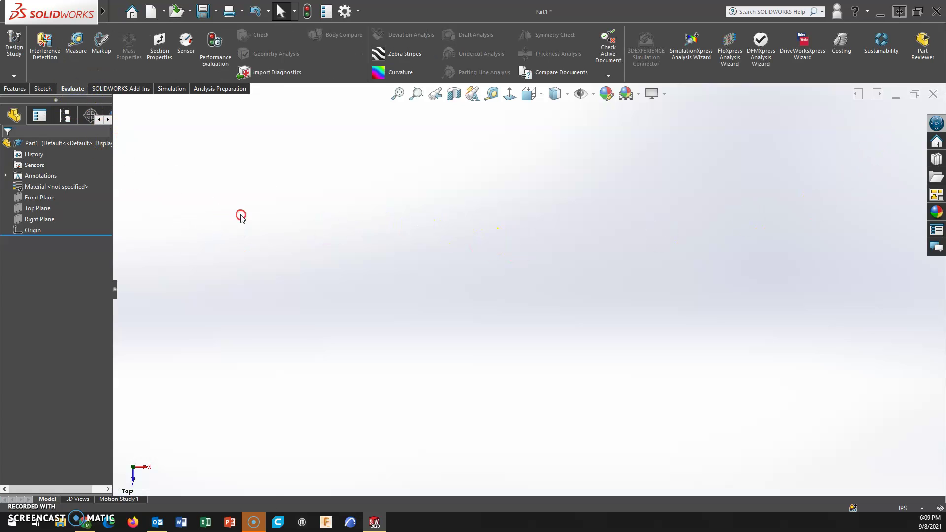
{"action": "left_click", "coordinate": [15, 88]}
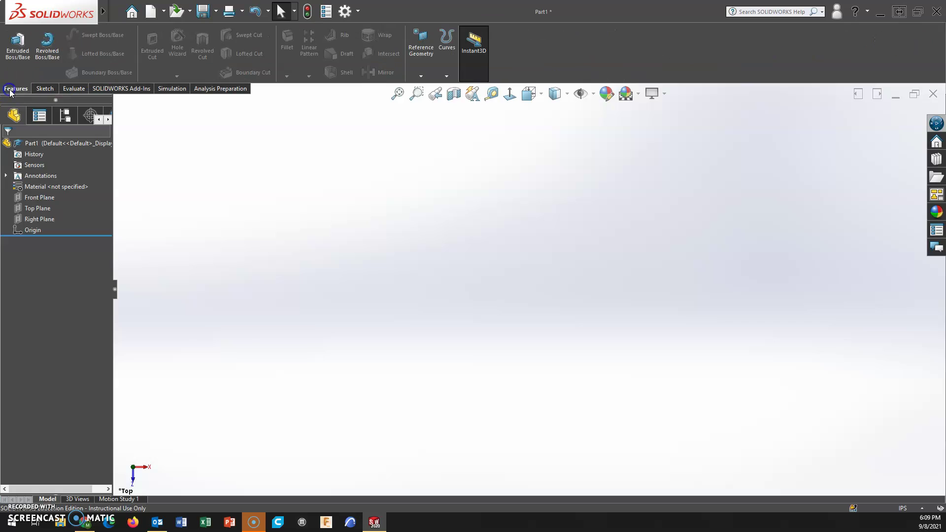
Step: Open the mouse gesture settings in the Customize dialog
{"action": "right_click", "coordinate": [565, 52]}
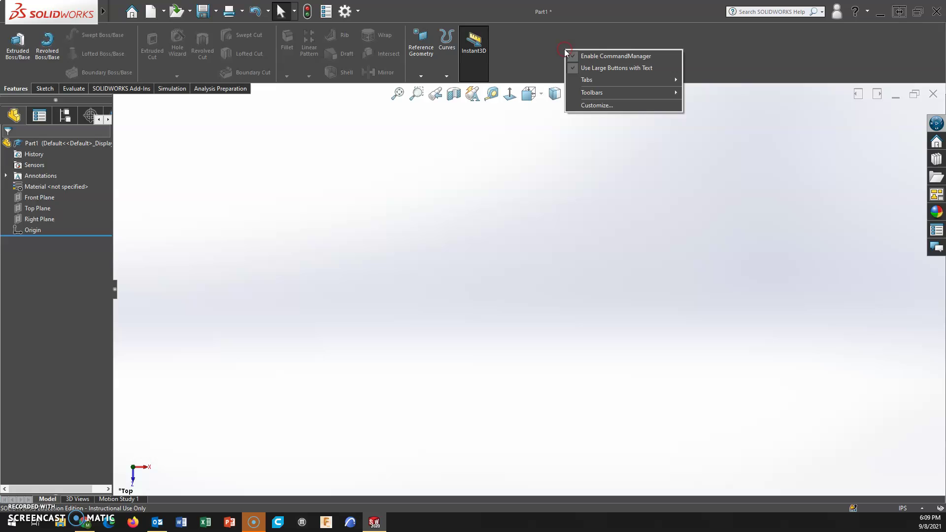
{"action": "left_click", "coordinate": [598, 105]}
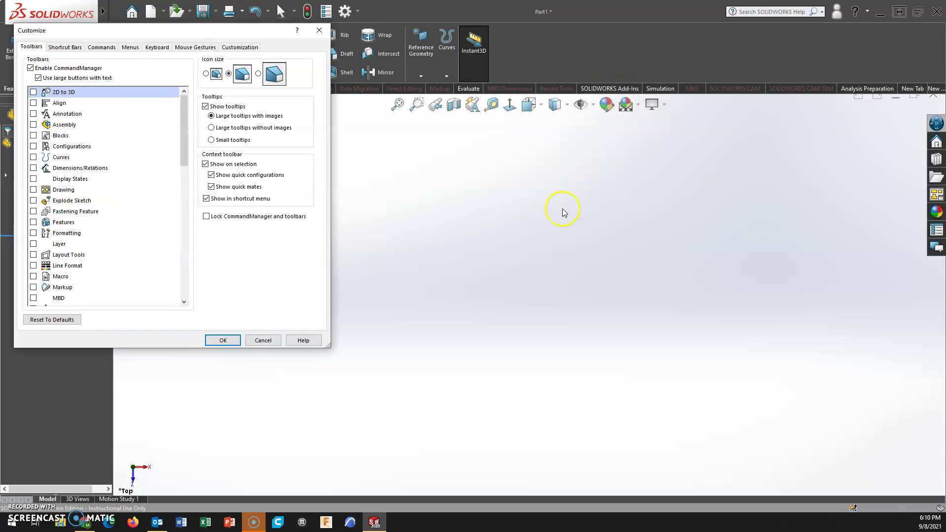
{"action": "left_click", "coordinate": [187, 52]}
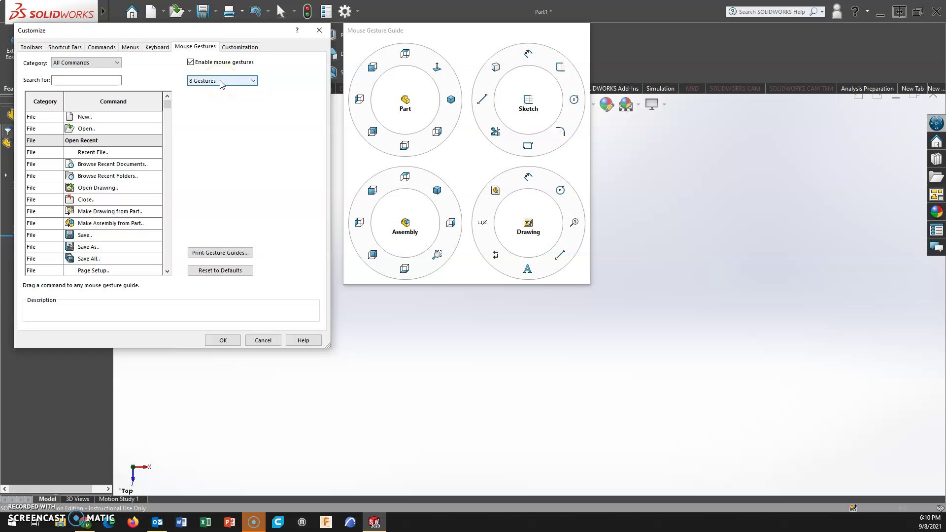
Step: Try the 4 Gestures layout for the gesture wheels and set the layout back to 8 Gestures
{"action": "left_click", "coordinate": [191, 63]}
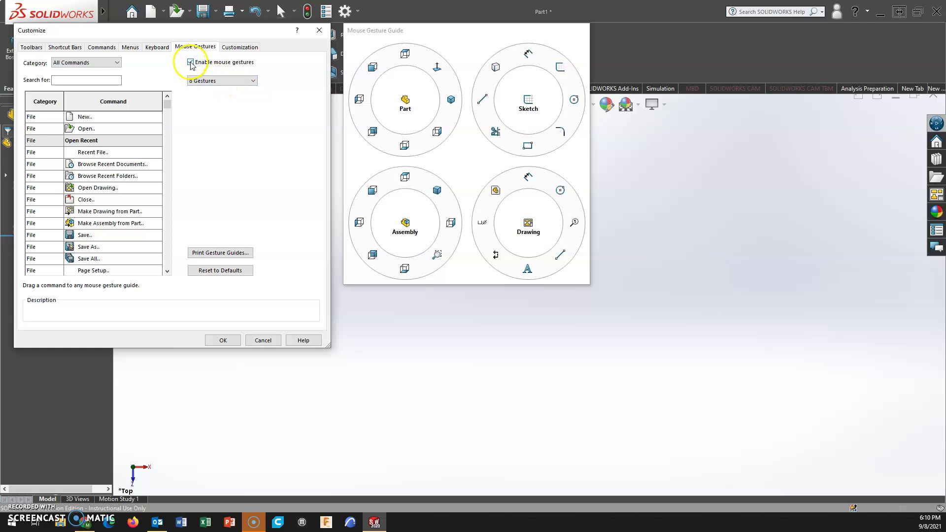
{"action": "left_click", "coordinate": [199, 80]}
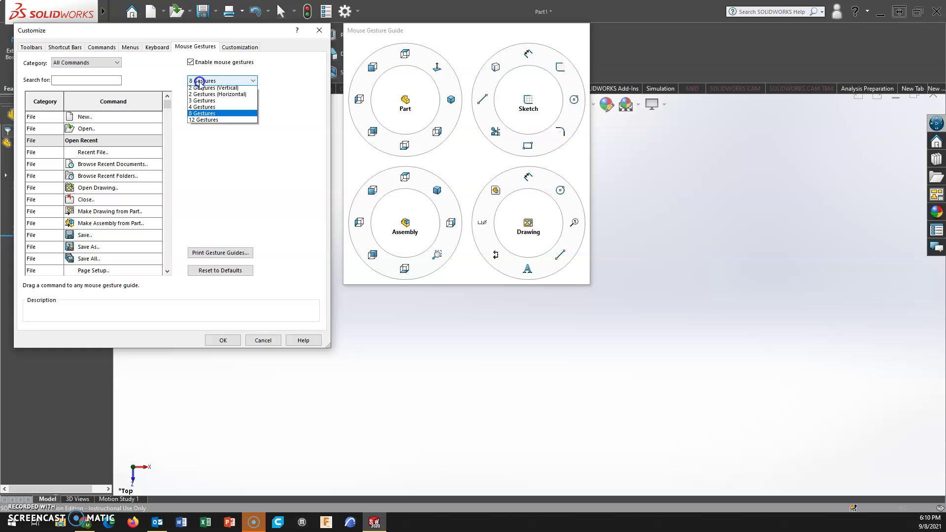
{"action": "left_click", "coordinate": [206, 109]}
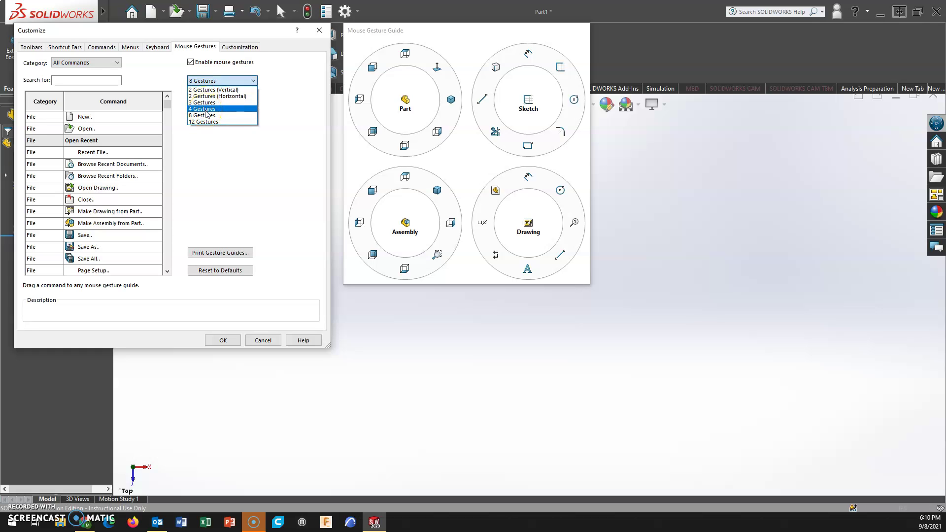
{"action": "left_click", "coordinate": [210, 122]}
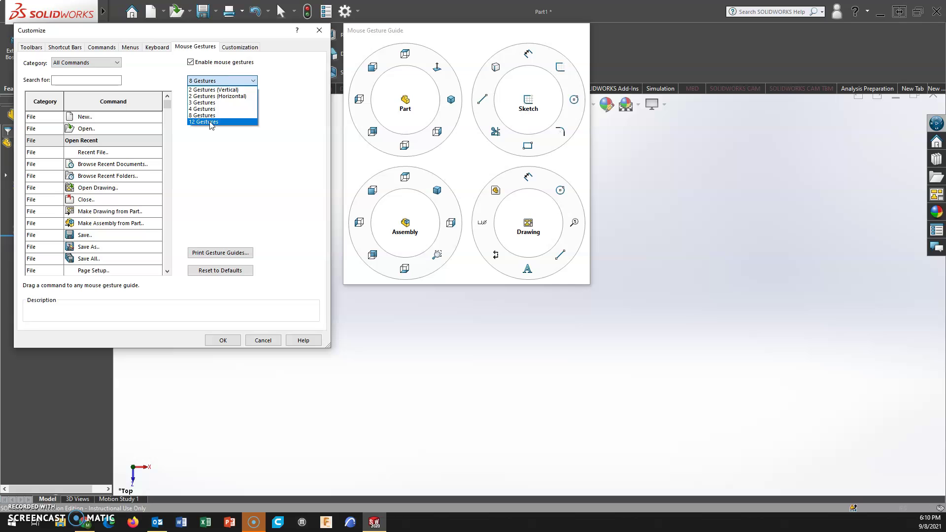
{"action": "left_click", "coordinate": [197, 109]}
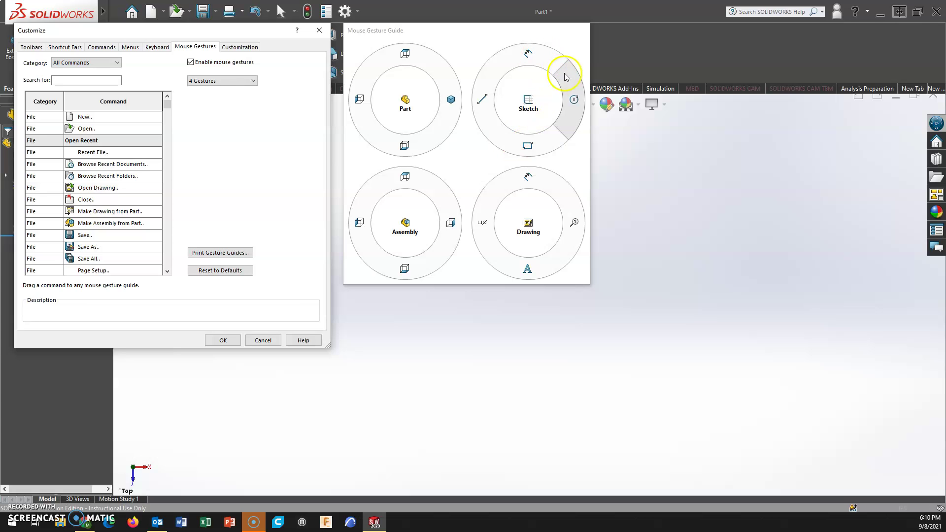
{"action": "left_click", "coordinate": [233, 81]}
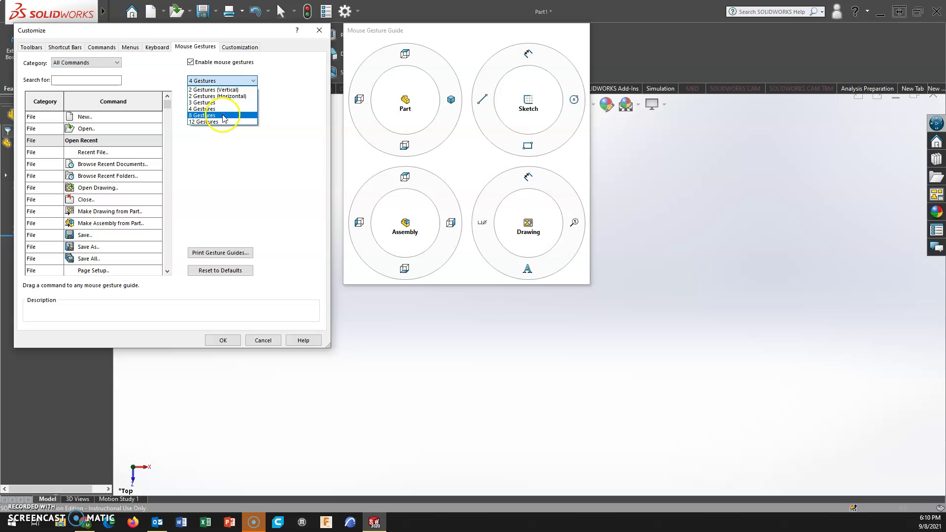
{"action": "left_click", "coordinate": [212, 115]}
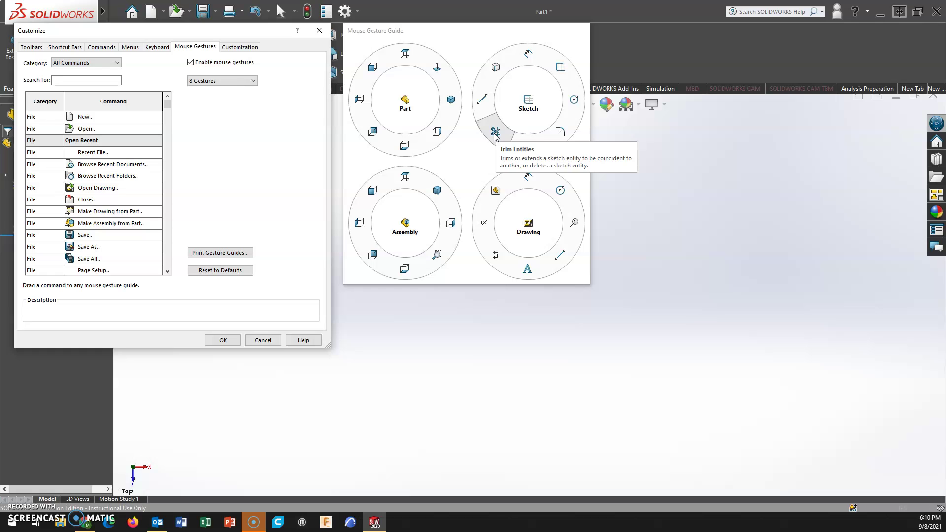
Step: Search the gesture commands for SLOT and assign Straight Slot to the Sketch wheel in place of Trim Entities
{"action": "left_click", "coordinate": [99, 80]}
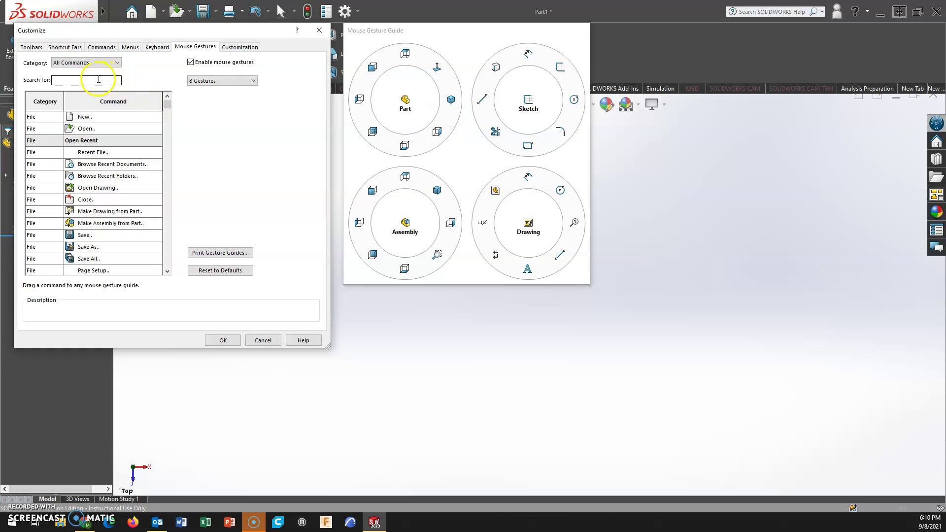
{"action": "type", "text": "SLOT"}
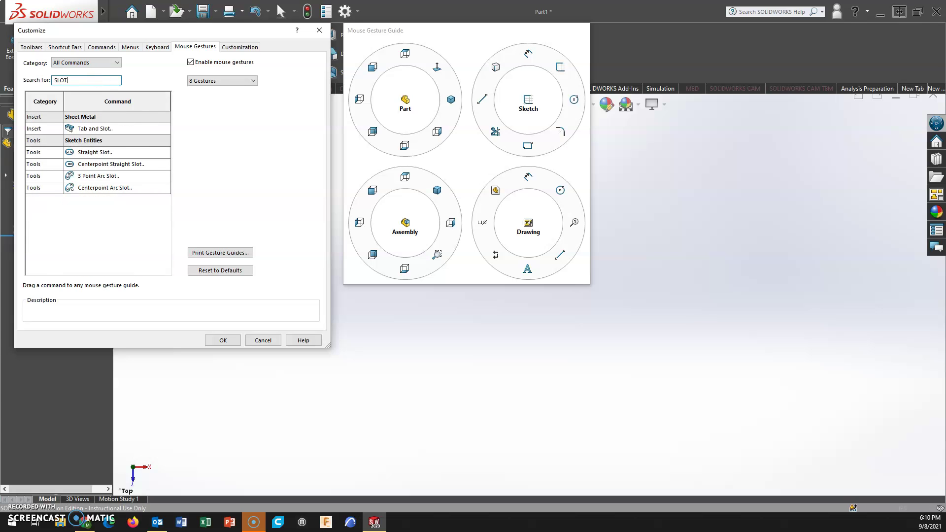
{"action": "left_click", "coordinate": [119, 152]}
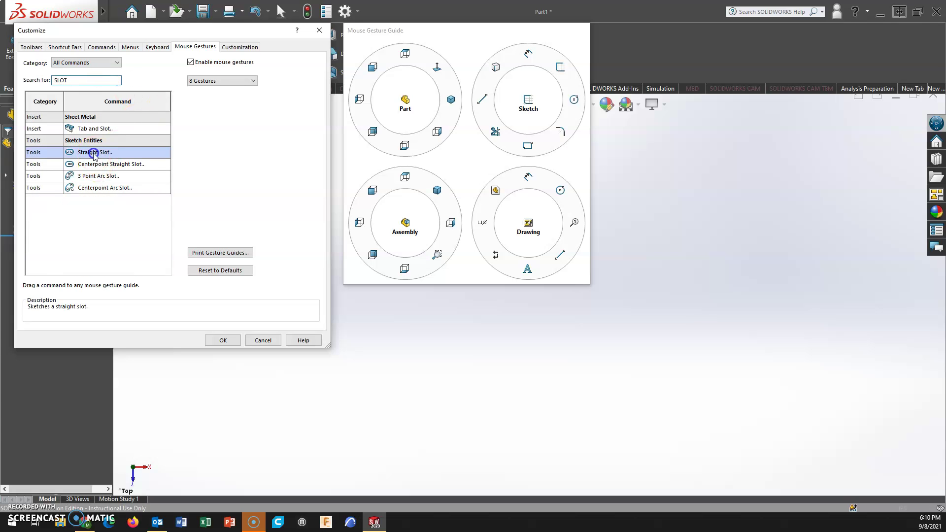
{"action": "mouse_move", "coordinate": [119, 154]}
{"action": "left_mouse_down"}
{"action": "mouse_move", "coordinate": [455, 152]}
{"action": "mouse_move", "coordinate": [499, 129]}
{"action": "left_mouse_up"}
{"action": "left_click", "coordinate": [496, 133]}
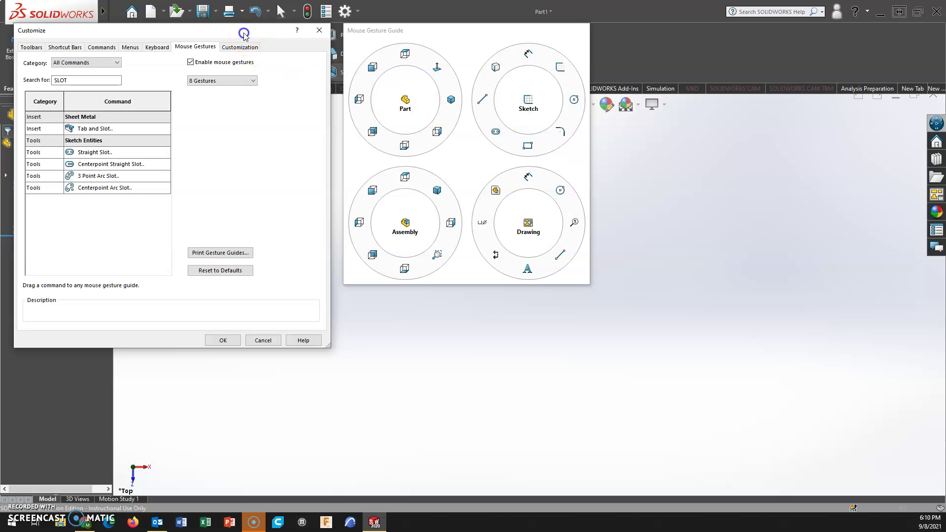
Step: Search the gesture commands for LINEA and assign the Pattern/Mirror Linear Pattern to the Sketch wheel in place of Sketch Fillet
{"action": "left_click_drag", "start_coordinate": [245, 30], "coordinate": [253, 130]}
{"action": "left_click", "coordinate": [44, 89]}
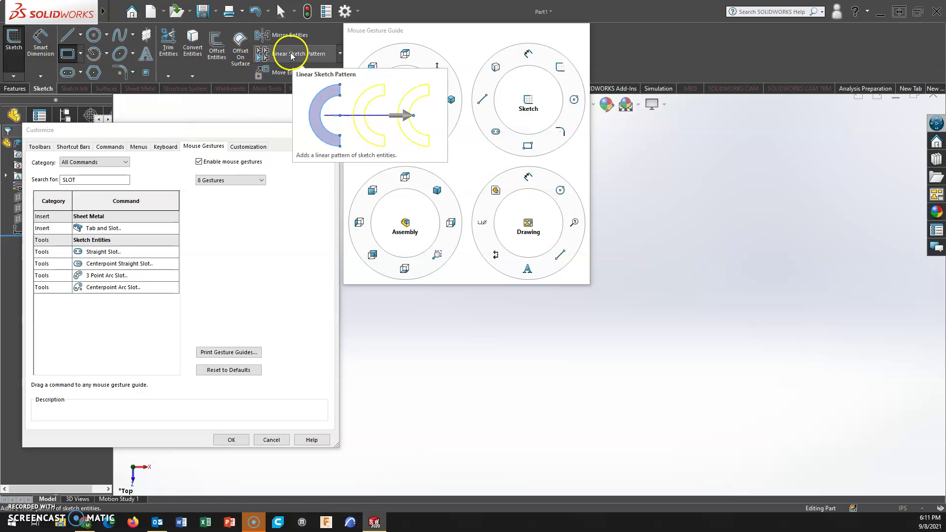
{"action": "double_click", "coordinate": [92, 183]}
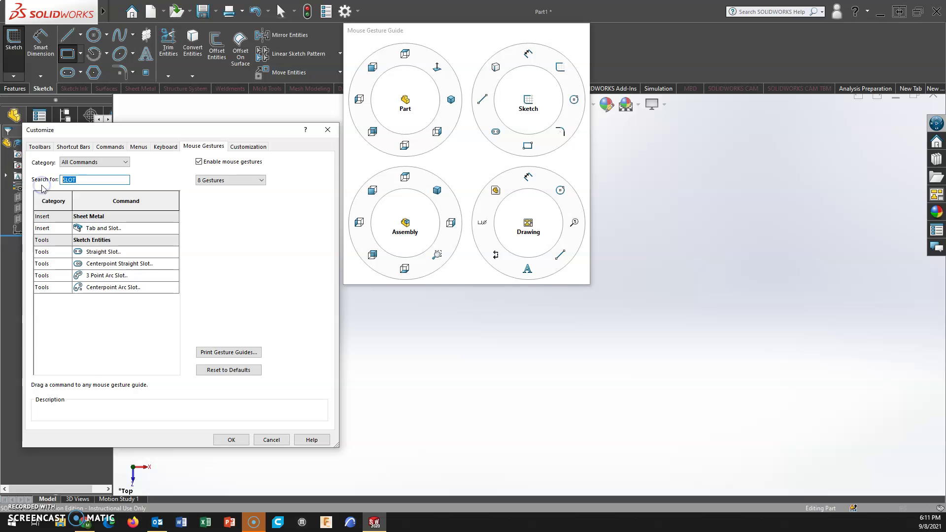
{"action": "type", "text": "LINEA"}
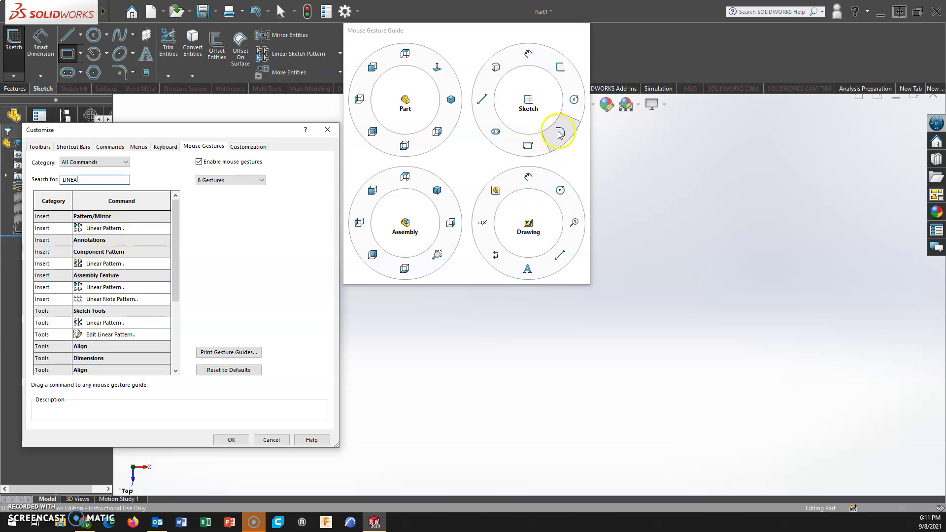
{"action": "mouse_move", "coordinate": [110, 230]}
{"action": "left_mouse_down"}
{"action": "mouse_move", "coordinate": [399, 187]}
{"action": "mouse_move", "coordinate": [563, 134]}
{"action": "left_mouse_up"}
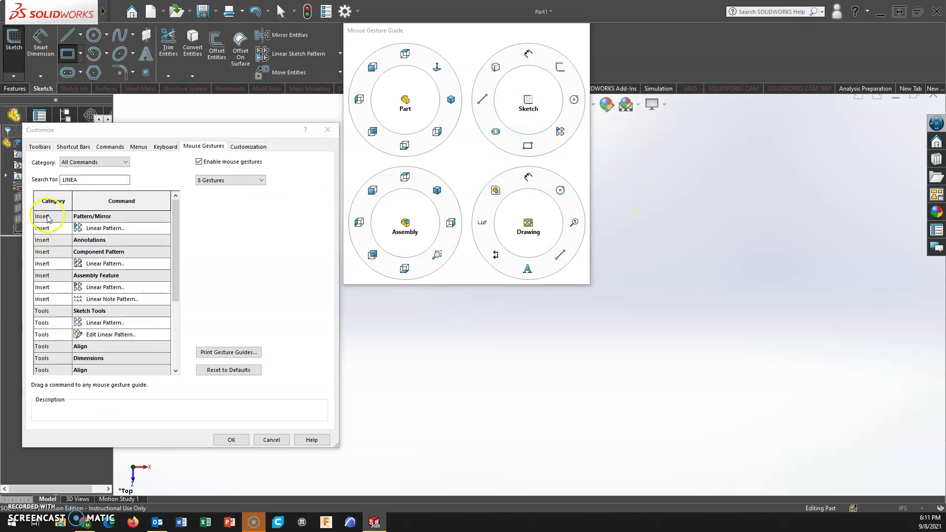
Step: Browse the available gesture commands in the Insert, Window and Tools categories
{"action": "left_click", "coordinate": [113, 163]}
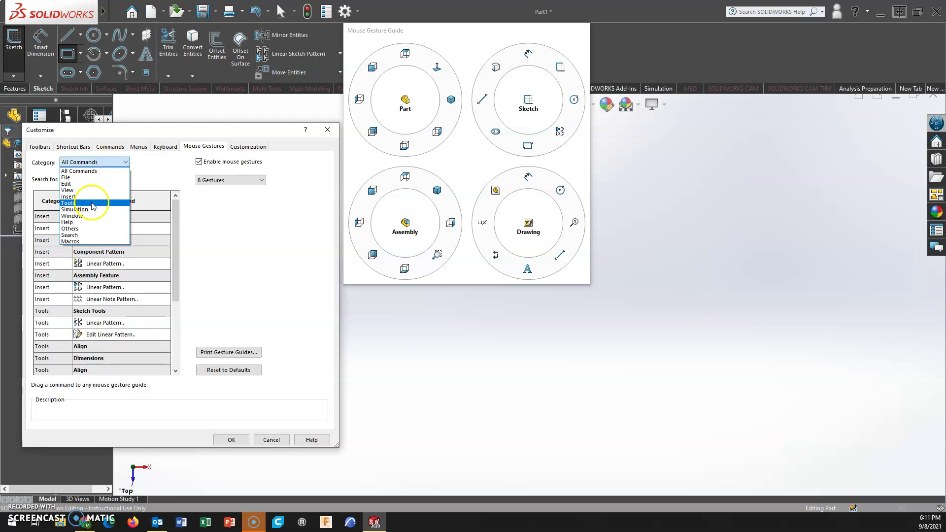
{"action": "left_click", "coordinate": [86, 198]}
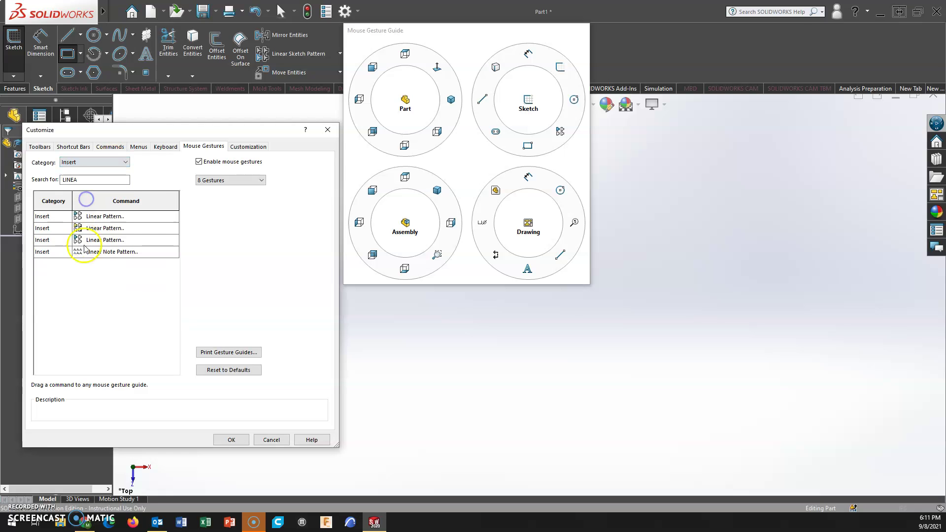
{"action": "left_click", "coordinate": [111, 162]}
{"action": "left_click", "coordinate": [75, 217]}
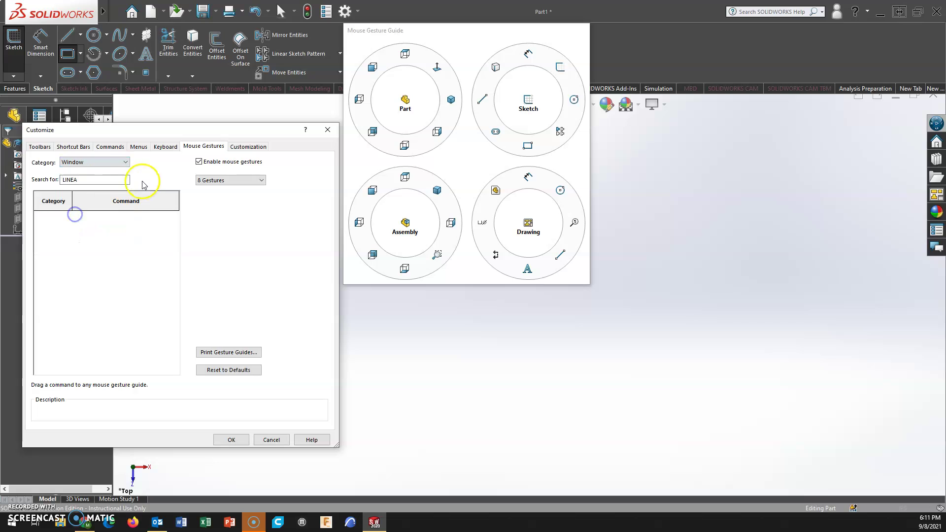
{"action": "left_click", "coordinate": [96, 163]}
{"action": "left_click", "coordinate": [69, 202]}
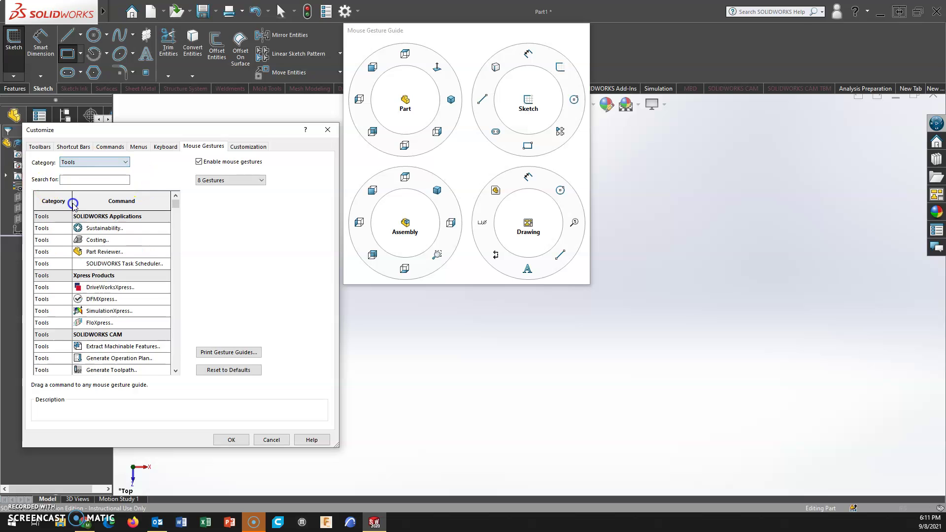
{"action": "scroll", "coordinate": [108, 305], "scroll_direction": "down", "scroll_amount": 3}
{"action": "scroll", "coordinate": [108, 305], "scroll_direction": "down", "scroll_amount": 8}
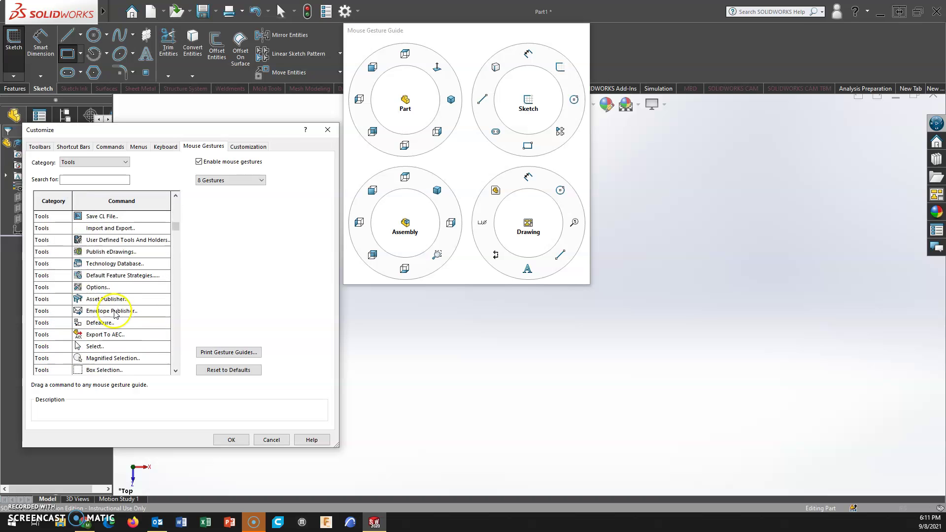
{"action": "scroll", "coordinate": [115, 315], "scroll_direction": "up", "scroll_amount": 10}
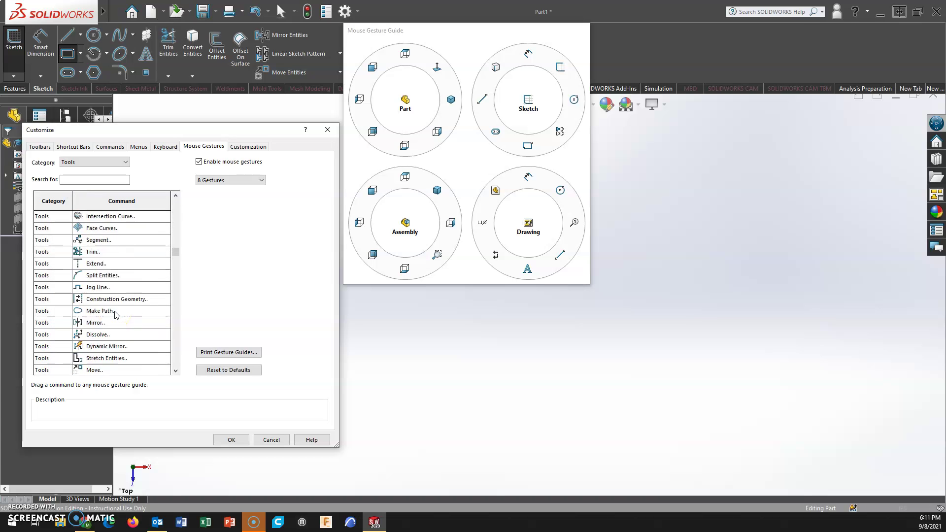
{"action": "scroll", "coordinate": [115, 315], "scroll_direction": "up", "scroll_amount": 8}
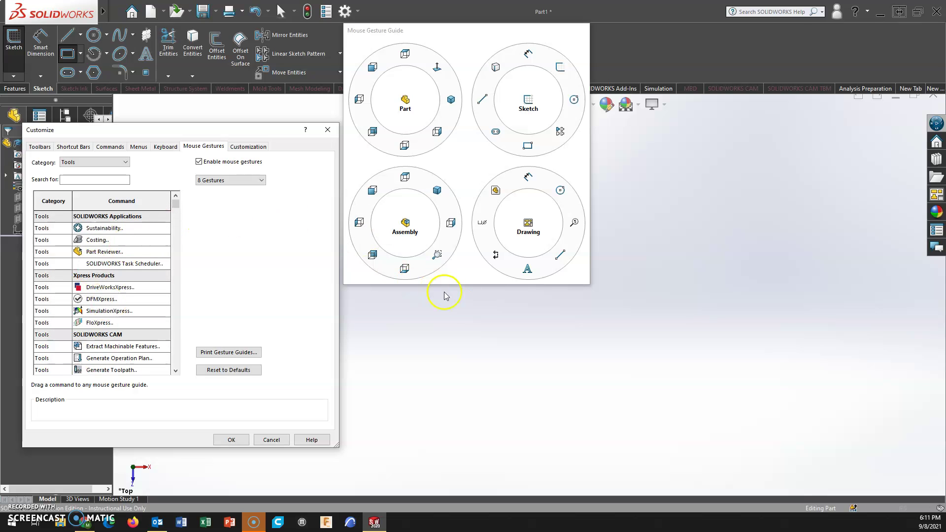
{"action": "right_click", "coordinate": [470, 320]}
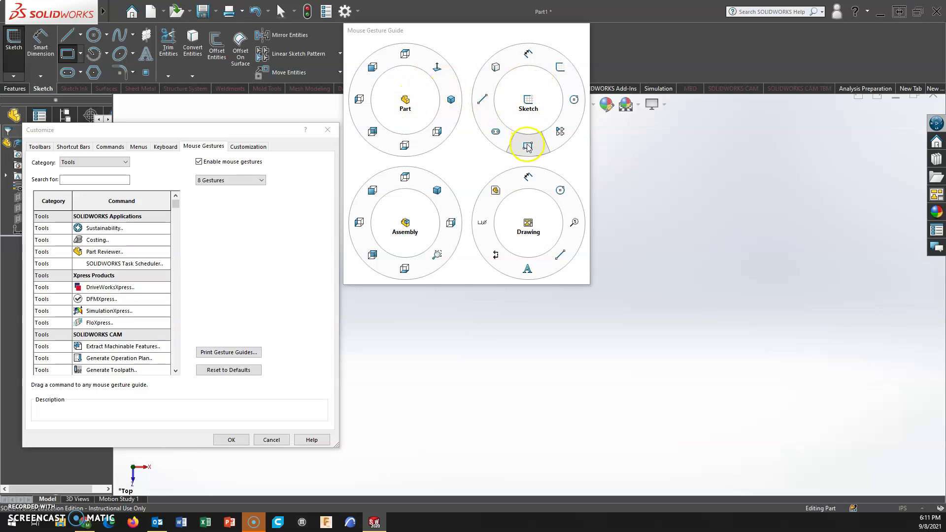
Step: Search the Tools commands for SKET and arrange Corner Rectangle upper-right, Line right, Circle lower-right and Linear Pattern left on the Sketch wheel
{"action": "left_click_drag", "start_coordinate": [527, 146], "coordinate": [560, 69]}
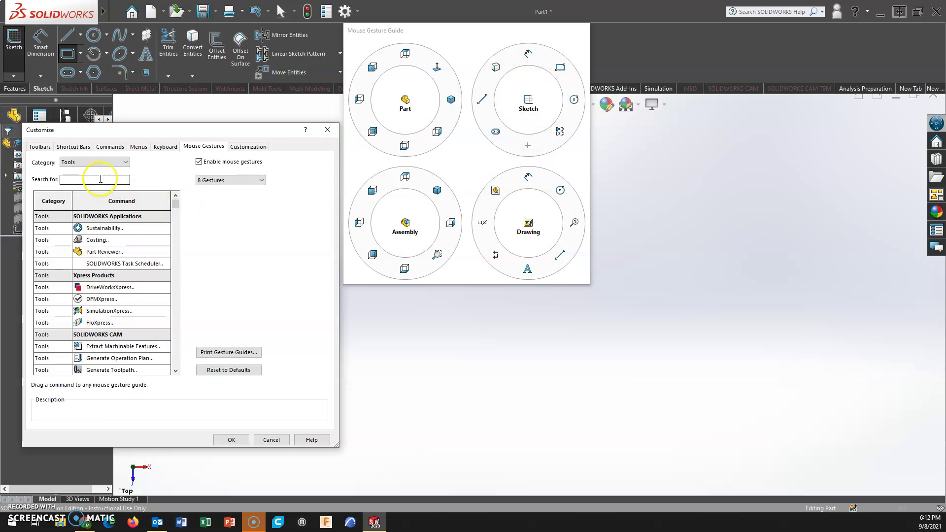
{"action": "left_click", "coordinate": [102, 180]}
{"action": "type", "text": "SKET"}
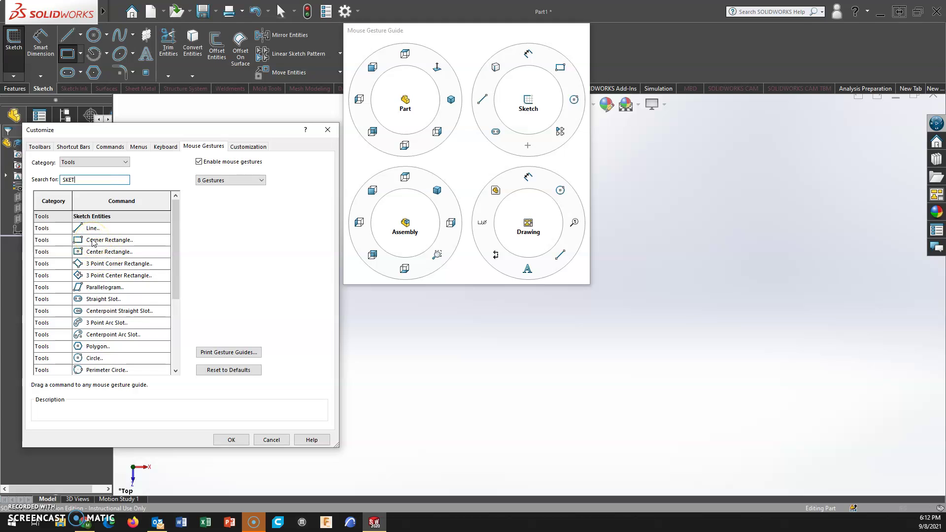
{"action": "mouse_move", "coordinate": [94, 241]}
{"action": "left_mouse_down"}
{"action": "mouse_move", "coordinate": [492, 127]}
{"action": "mouse_move", "coordinate": [486, 99]}
{"action": "mouse_move", "coordinate": [573, 99]}
{"action": "left_mouse_up"}
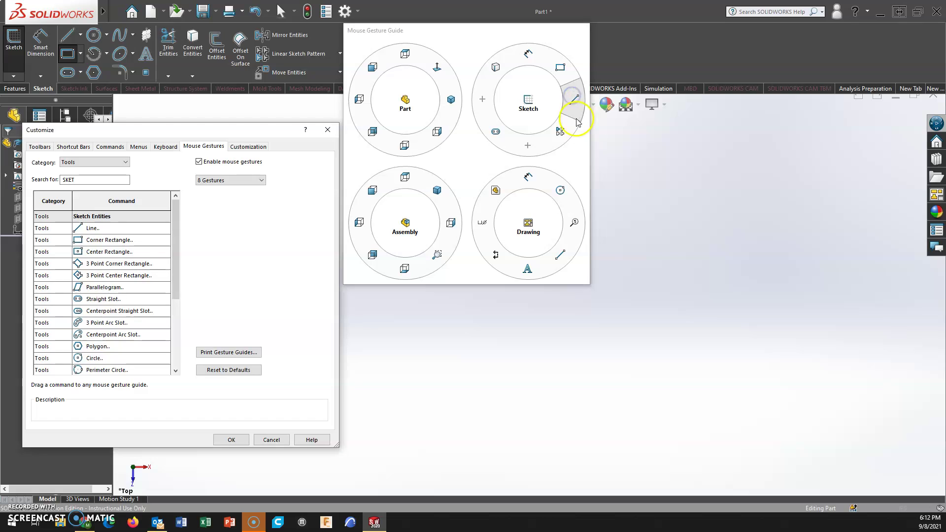
{"action": "left_click", "coordinate": [530, 148]}
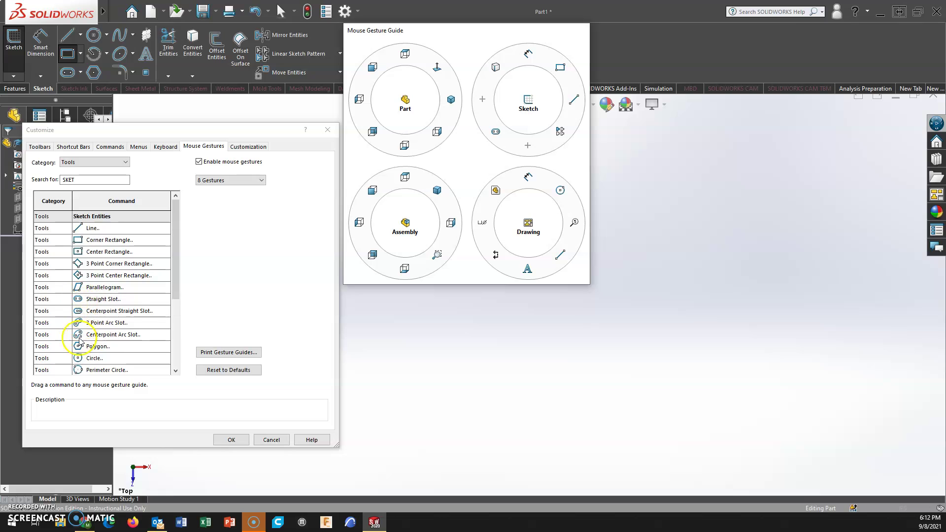
{"action": "mouse_move", "coordinate": [80, 359]}
{"action": "left_mouse_down"}
{"action": "mouse_move", "coordinate": [312, 285]}
{"action": "mouse_move", "coordinate": [557, 131]}
{"action": "mouse_move", "coordinate": [492, 101]}
{"action": "mouse_move", "coordinate": [527, 147]}
{"action": "mouse_move", "coordinate": [564, 130]}
{"action": "left_mouse_up"}
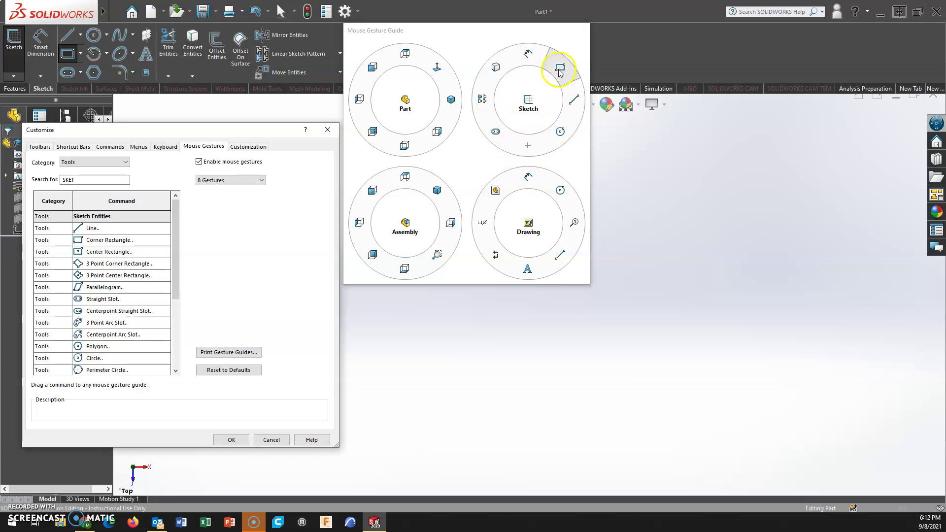
Step: Move Smart Dimension to the upper-right slot and Corner Rectangle to the top slot of the Sketch wheel
{"action": "mouse_move", "coordinate": [559, 67]}
{"action": "left_mouse_down"}
{"action": "mouse_move", "coordinate": [534, 64]}
{"action": "mouse_move", "coordinate": [527, 144]}
{"action": "left_mouse_up"}
{"action": "left_click_drag", "start_coordinate": [523, 56], "coordinate": [560, 67]}
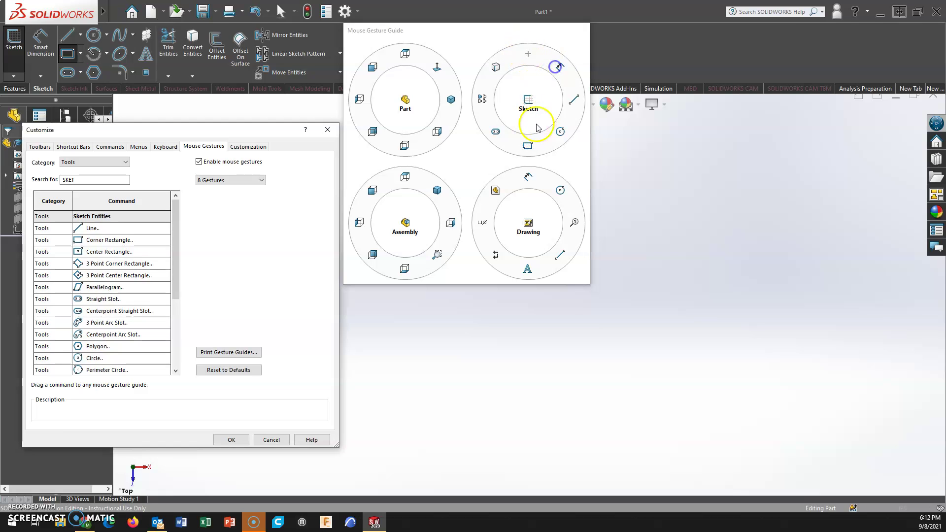
{"action": "left_click_drag", "start_coordinate": [529, 146], "coordinate": [527, 54]}
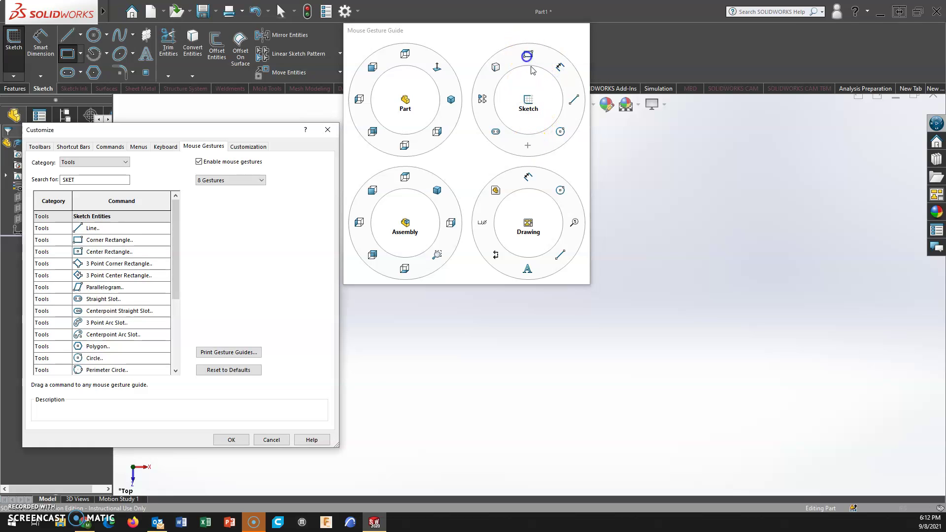
Step: Move Convert Entities to the bottom slot of the Sketch wheel and assign Center Rectangle to the upper-left slot
{"action": "left_click_drag", "start_coordinate": [499, 131], "coordinate": [498, 132]}
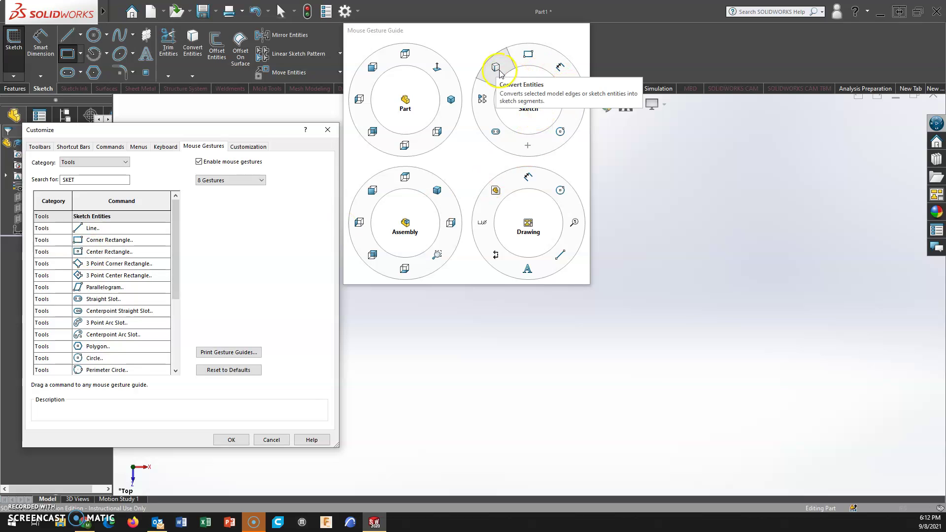
{"action": "left_click_drag", "start_coordinate": [497, 67], "coordinate": [526, 144]}
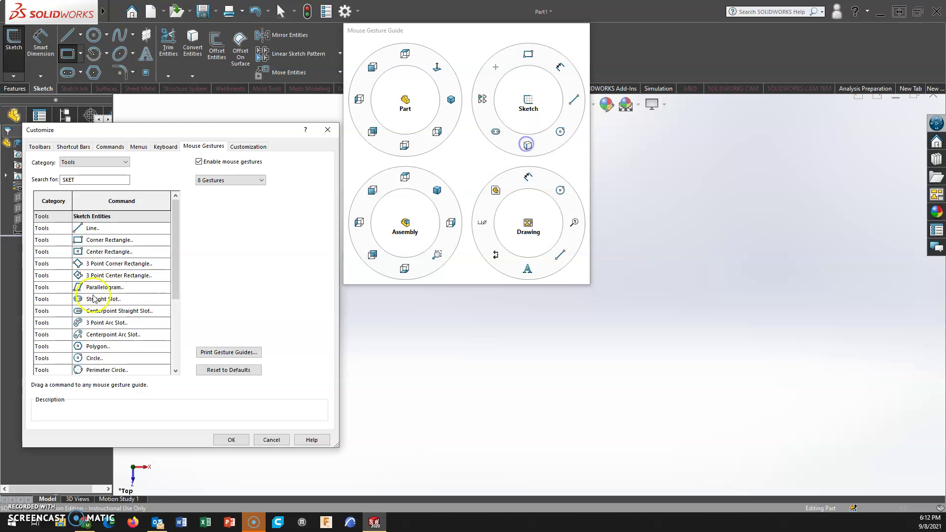
{"action": "mouse_move", "coordinate": [79, 252]}
{"action": "left_mouse_down"}
{"action": "mouse_move", "coordinate": [460, 103]}
{"action": "mouse_move", "coordinate": [495, 70]}
{"action": "left_mouse_up"}
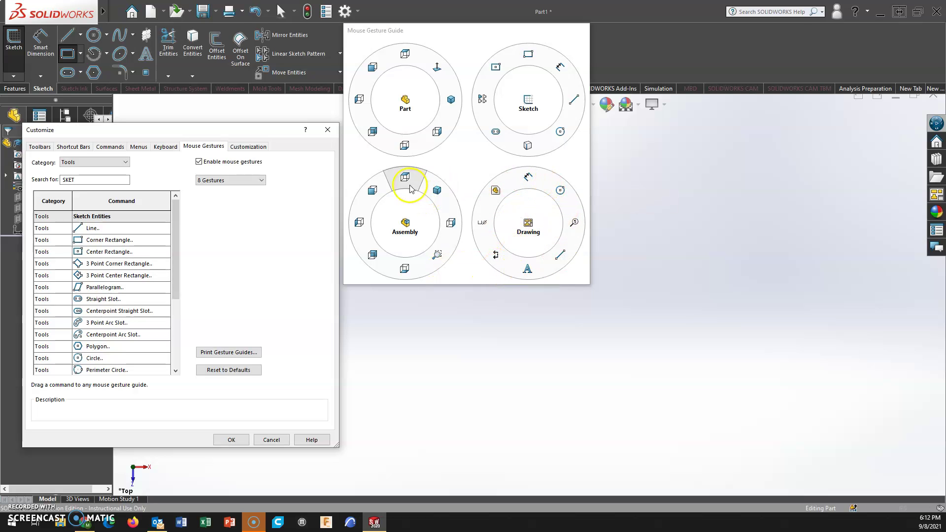
Step: Set the gesture wheels to 12 Gestures and remove Convert Entities from the Sketch wheel
{"action": "left_click", "coordinate": [238, 181]}
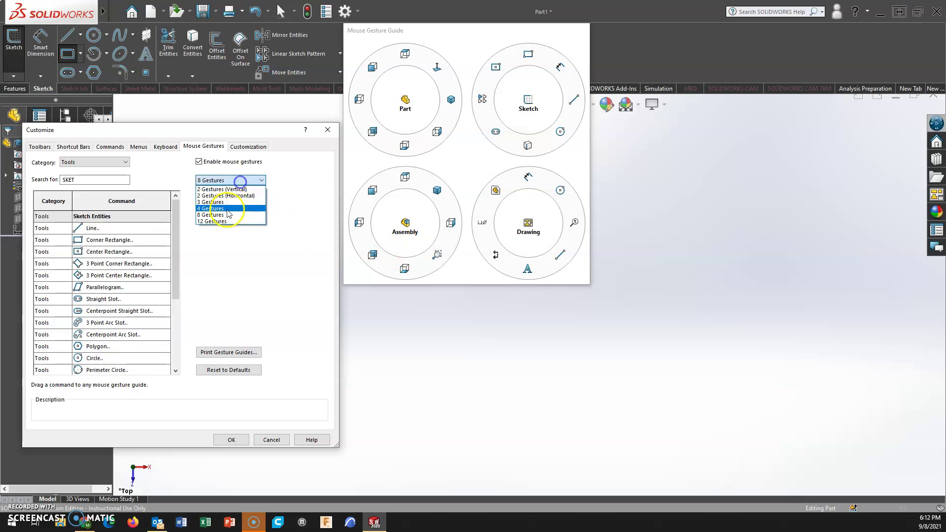
{"action": "left_click", "coordinate": [223, 222]}
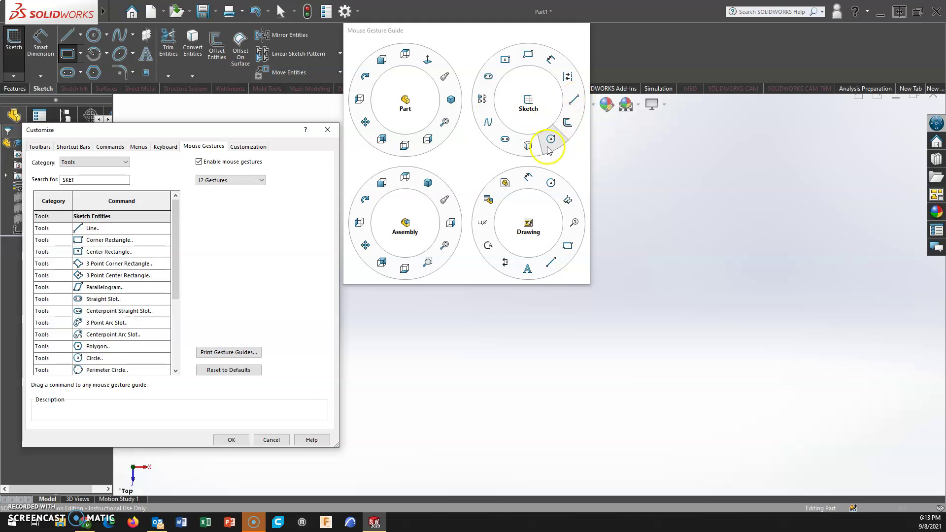
{"action": "mouse_move", "coordinate": [527, 148]}
{"action": "left_mouse_down"}
{"action": "mouse_move", "coordinate": [506, 143]}
{"action": "mouse_move", "coordinate": [313, 221]}
{"action": "left_mouse_up"}
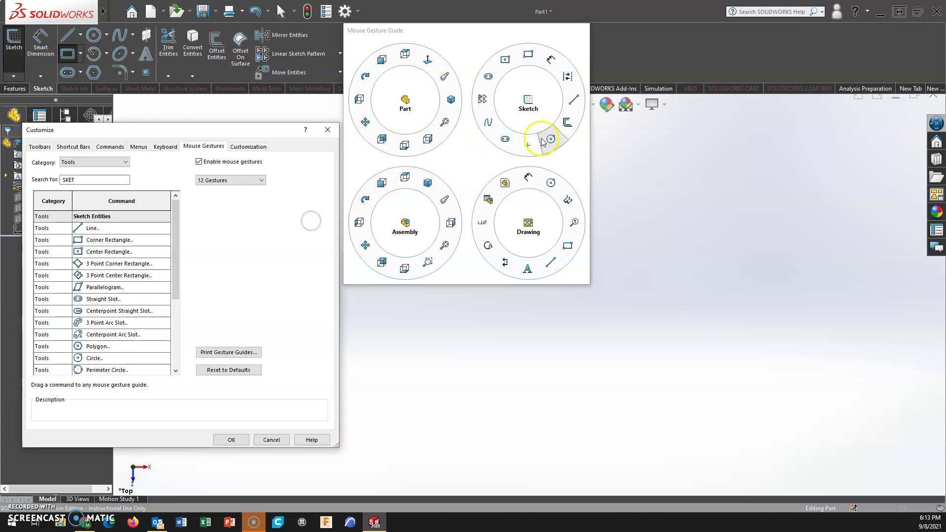
Step: Rearrange the Sketch wheel: Circle at 12 o'clock, Line at 2, Corner Rectangle at 3, Center Rectangle at 4, Construction Geometry at 6, Offset Entities at 11
{"action": "left_click_drag", "start_coordinate": [567, 77], "coordinate": [535, 147]}
{"action": "mouse_move", "coordinate": [567, 109]}
{"action": "left_mouse_down"}
{"action": "mouse_move", "coordinate": [566, 77]}
{"action": "mouse_move", "coordinate": [556, 84]}
{"action": "mouse_move", "coordinate": [571, 97]}
{"action": "mouse_move", "coordinate": [535, 74]}
{"action": "mouse_move", "coordinate": [528, 54]}
{"action": "left_mouse_up"}
{"action": "left_click_drag", "start_coordinate": [505, 59], "coordinate": [568, 121]}
{"action": "left_click_drag", "start_coordinate": [531, 55], "coordinate": [507, 59]}
{"action": "left_click_drag", "start_coordinate": [551, 139], "coordinate": [528, 57]}
Step: Assign Centerpoint Arc to the empty 5 o'clock slot of the Sketch wheel
{"action": "left_click", "coordinate": [100, 305]}
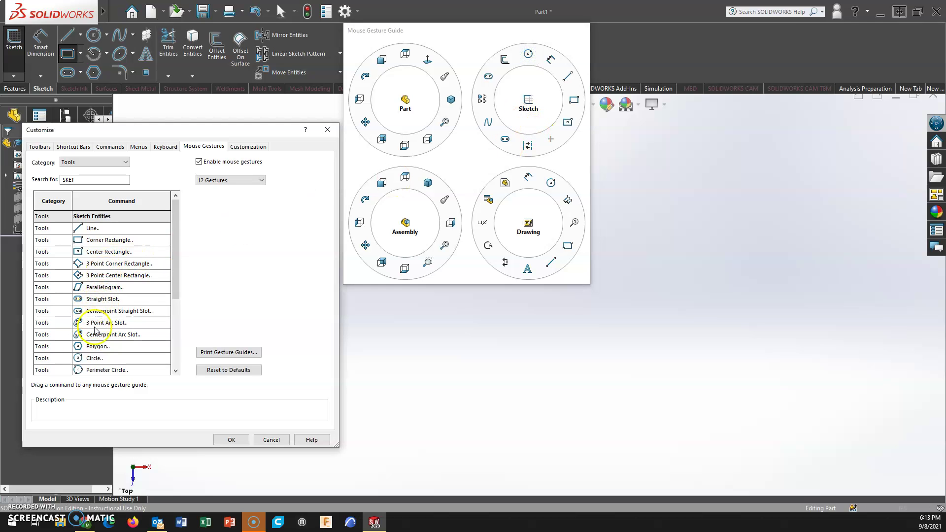
{"action": "scroll", "coordinate": [113, 333], "scroll_direction": "down", "scroll_amount": 2}
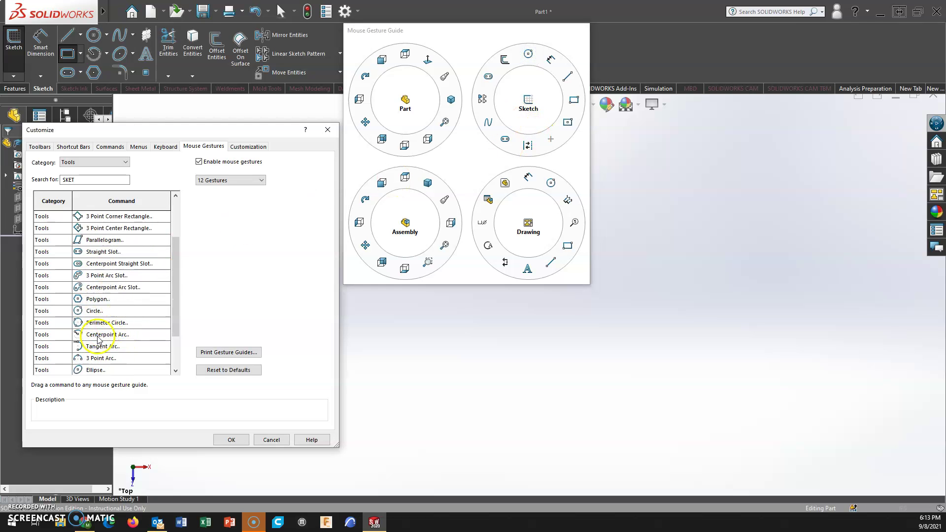
{"action": "left_click", "coordinate": [105, 336]}
{"action": "mouse_move", "coordinate": [111, 338]}
{"action": "left_mouse_down"}
{"action": "mouse_move", "coordinate": [589, 169]}
{"action": "mouse_move", "coordinate": [551, 145]}
{"action": "left_mouse_up"}
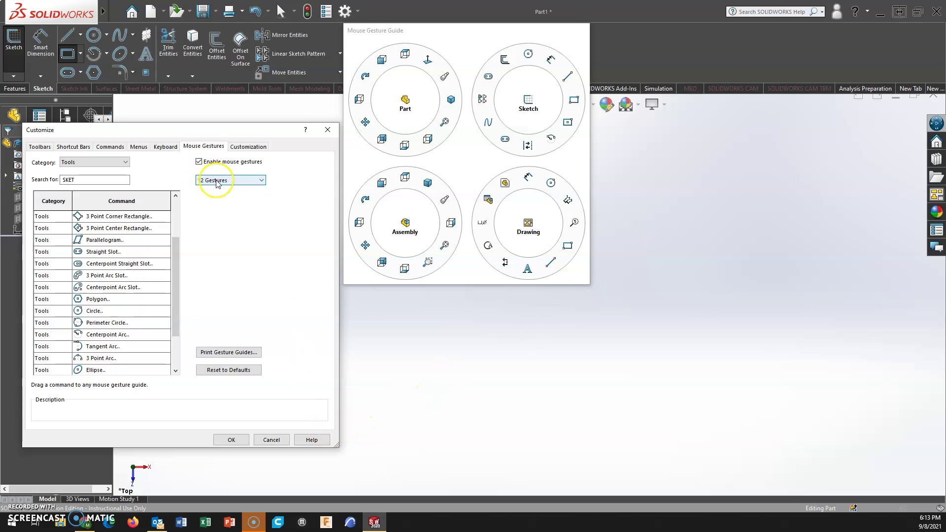
Step: View the Edit category of gesture commands, and accept the customized mouse gesture settings
{"action": "left_click", "coordinate": [124, 162]}
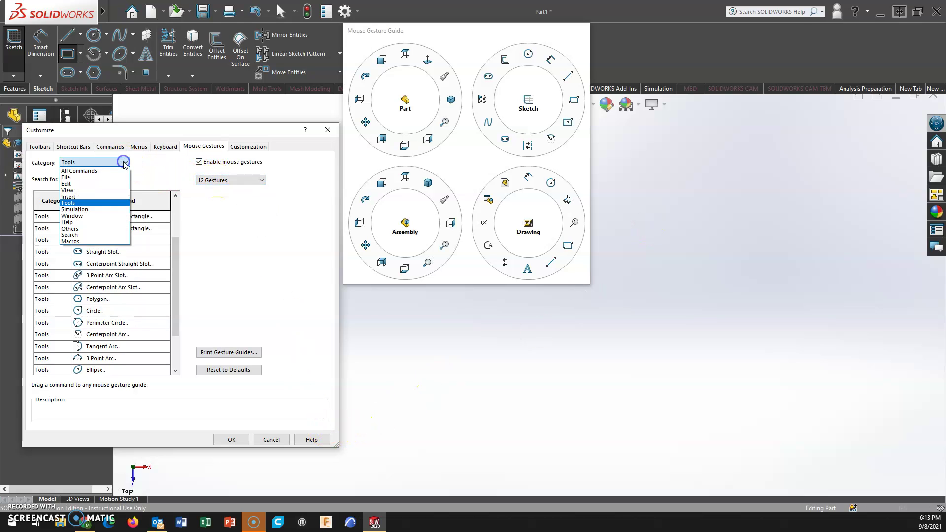
{"action": "left_click", "coordinate": [67, 184]}
{"action": "left_click", "coordinate": [94, 165]}
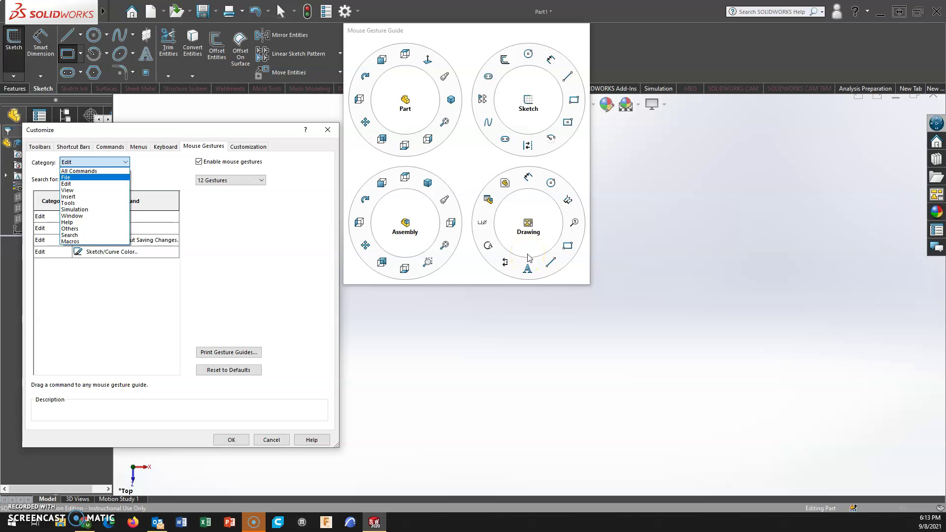
{"action": "left_click", "coordinate": [236, 441]}
{"action": "left_click", "coordinate": [232, 440]}
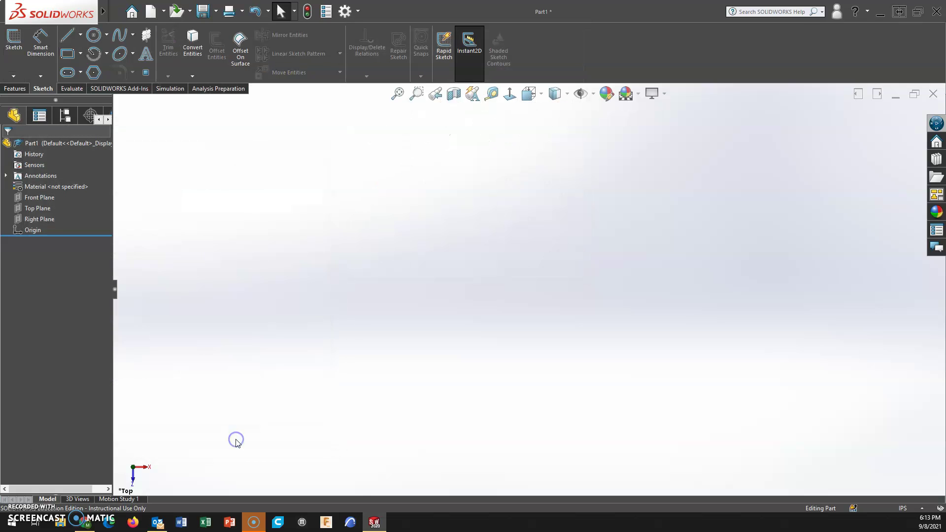